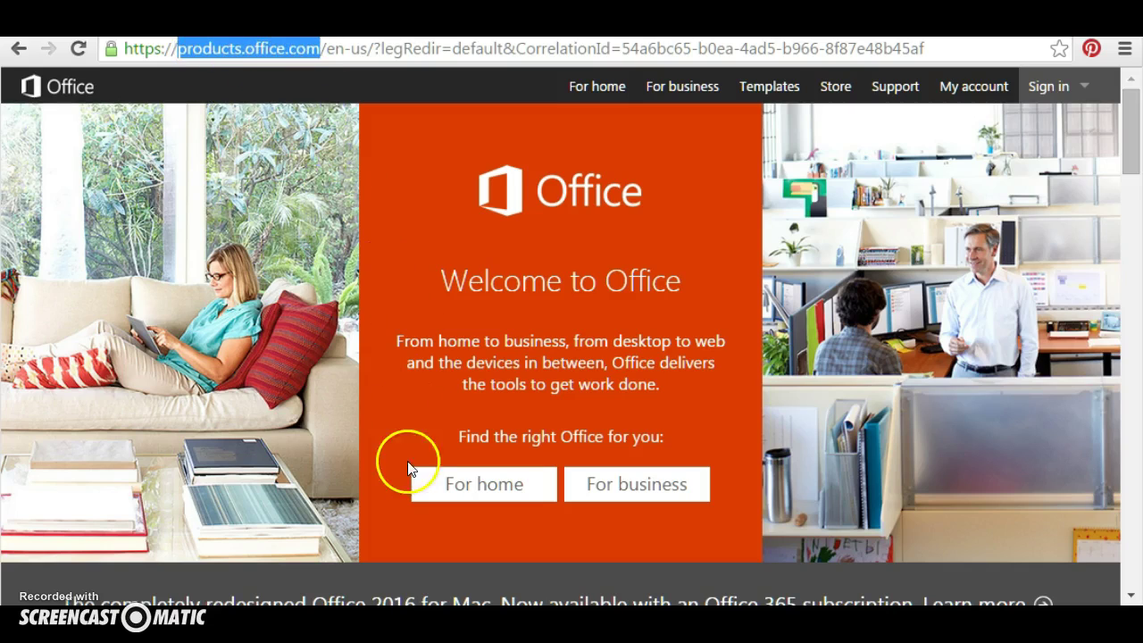
# From the Sign in menu, highlight Work, school or university and go to the My account sign-in page
pyautogui.click(414, 214)
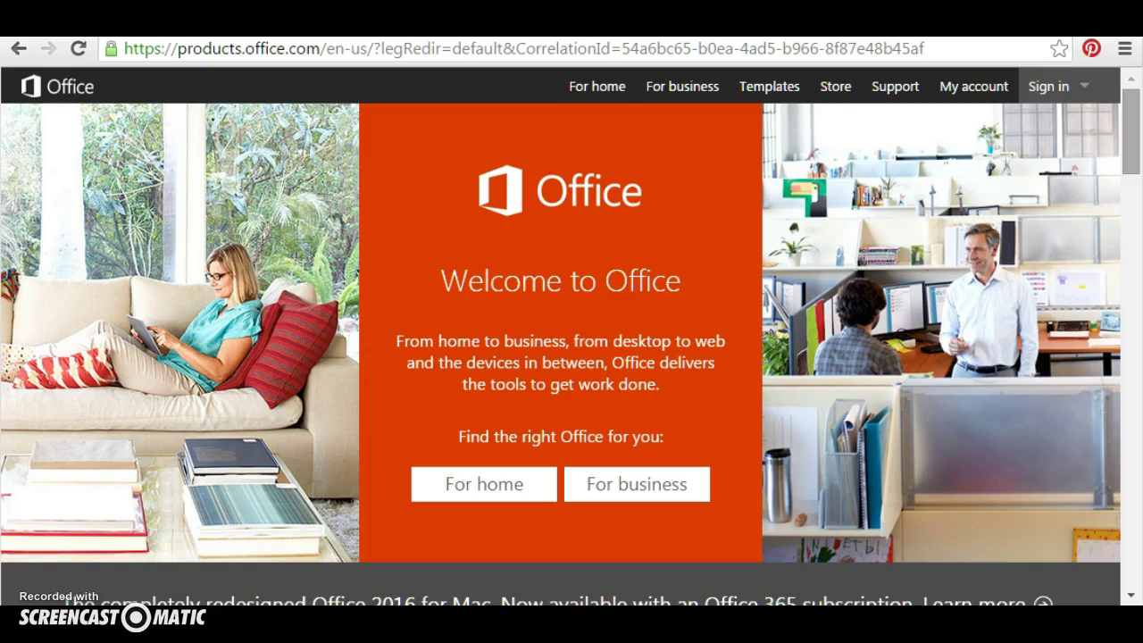
pyautogui.click(1082, 87)
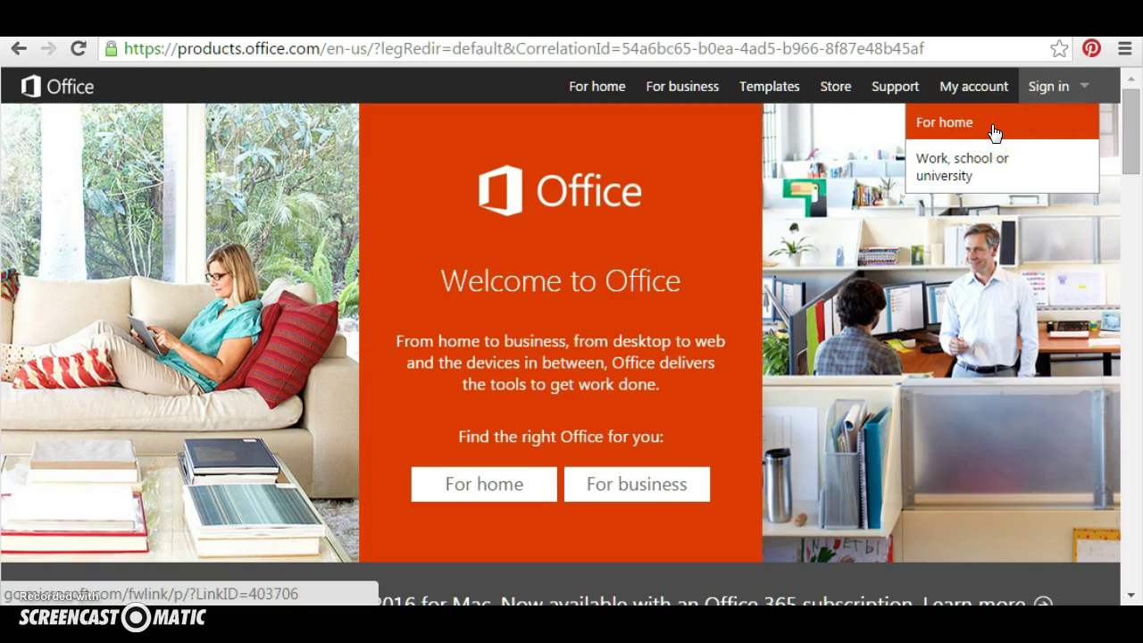
pyautogui.click(1001, 167)
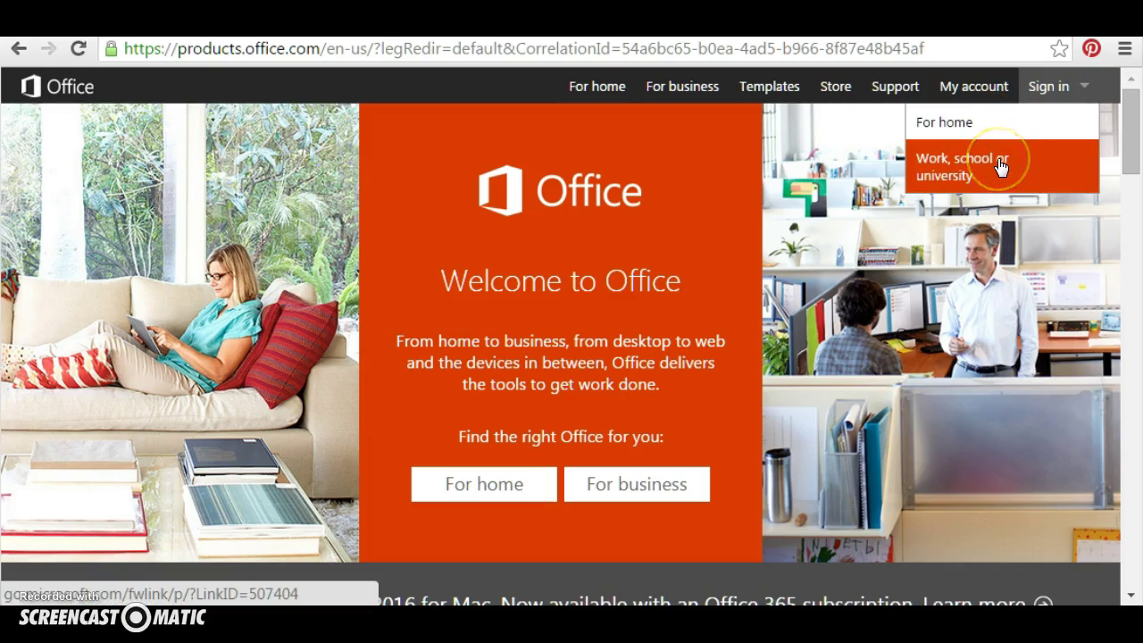
pyautogui.click(946, 89)
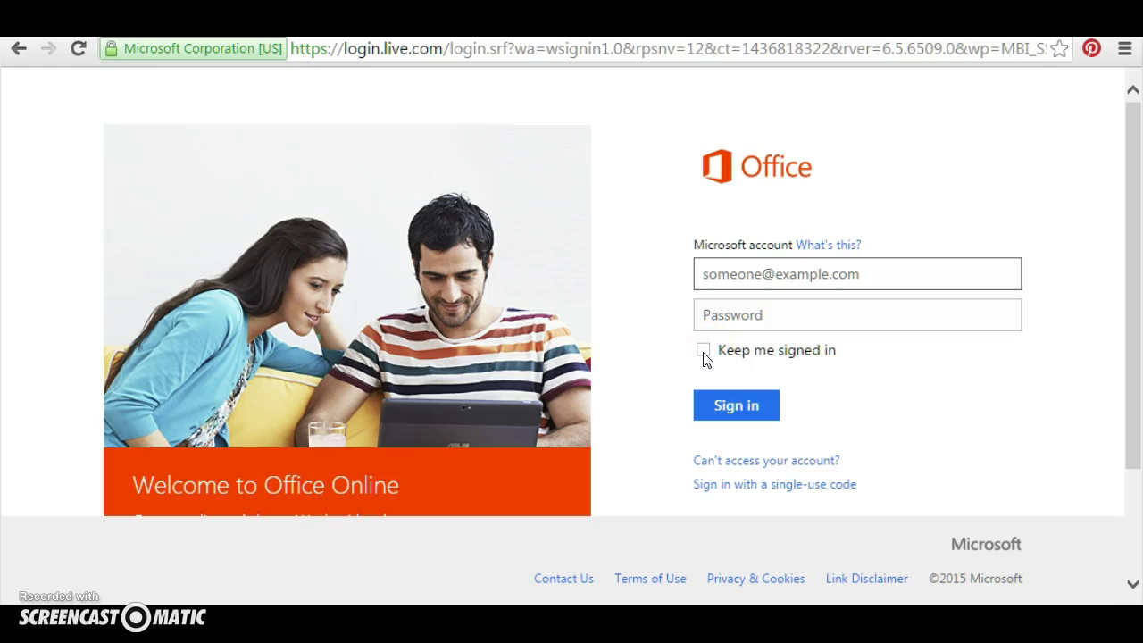
# Toggle Keep me signed in, try an empty sign-in, then return home and reopen My account
pyautogui.click(704, 353)
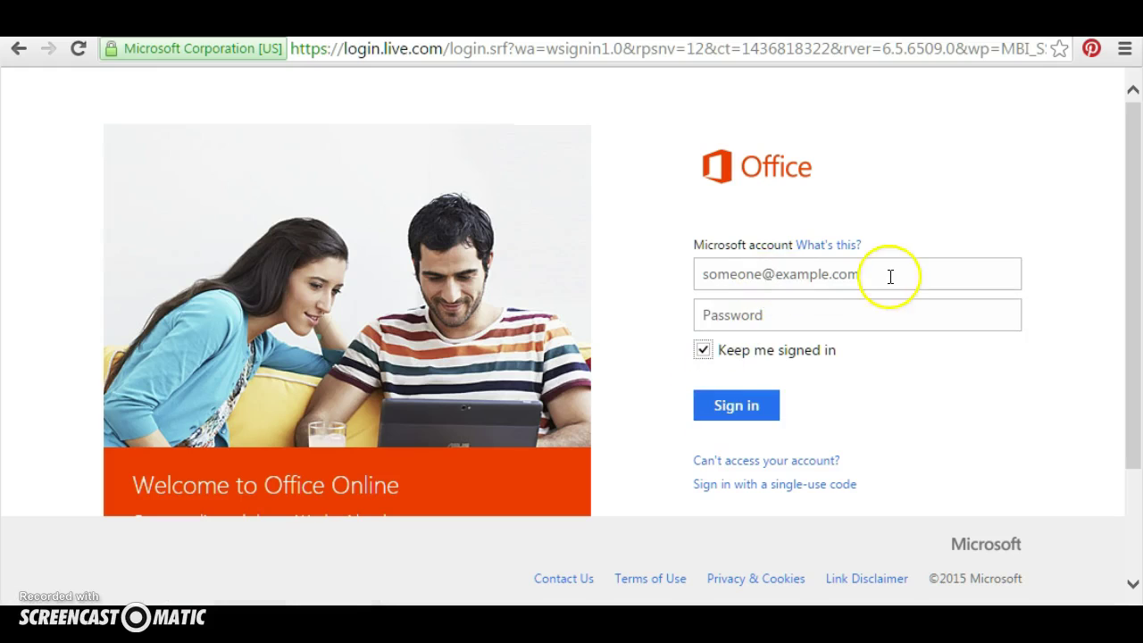
pyautogui.click(704, 349)
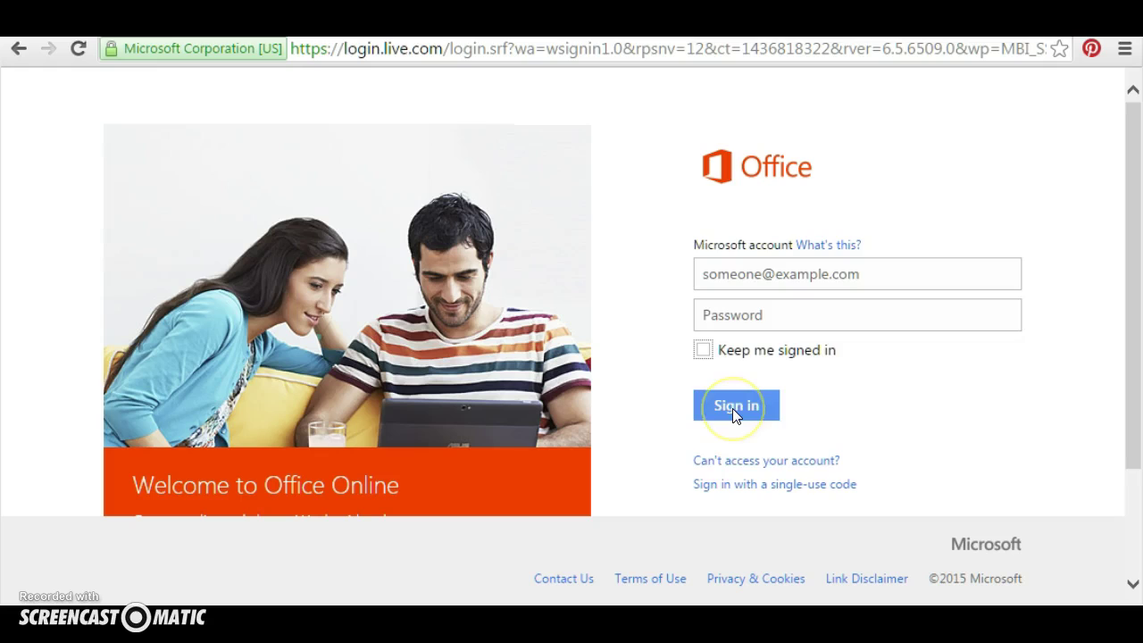
pyautogui.click(732, 409)
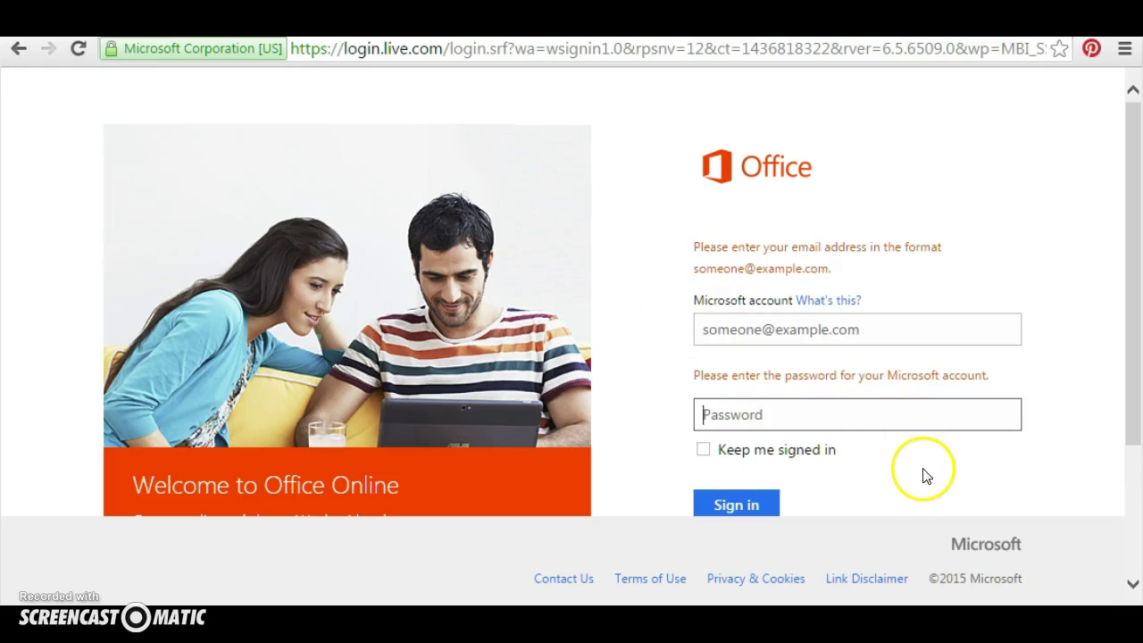
pyautogui.click(16, 52)
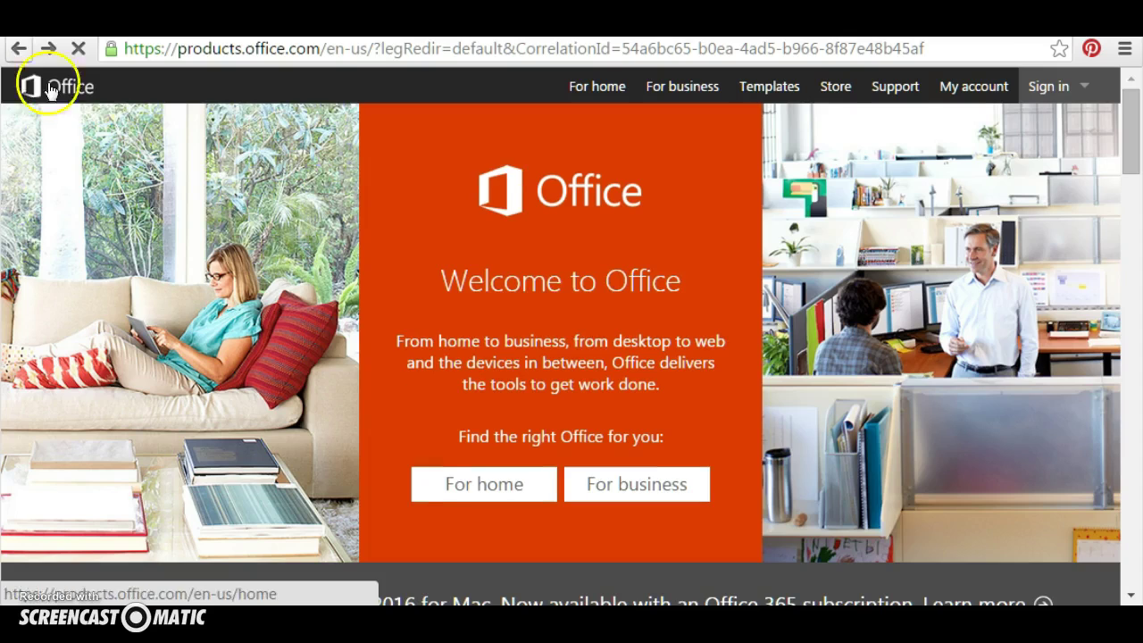
pyautogui.click(973, 87)
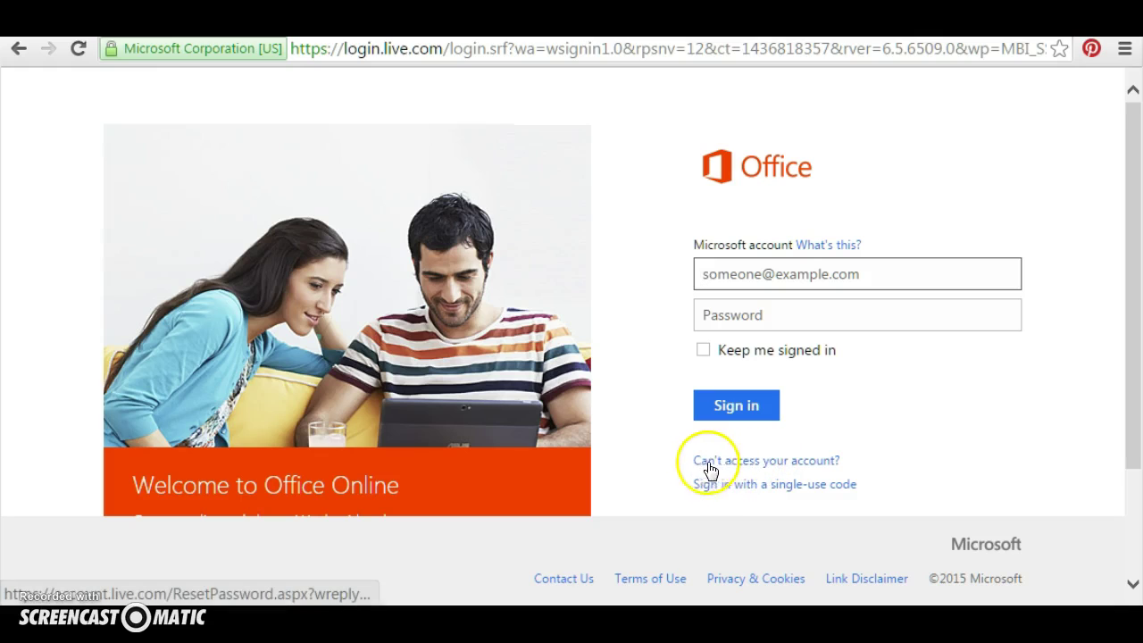
# Choose I forgot my password and submit Recover your account blank to get the required warning
pyautogui.click(816, 466)
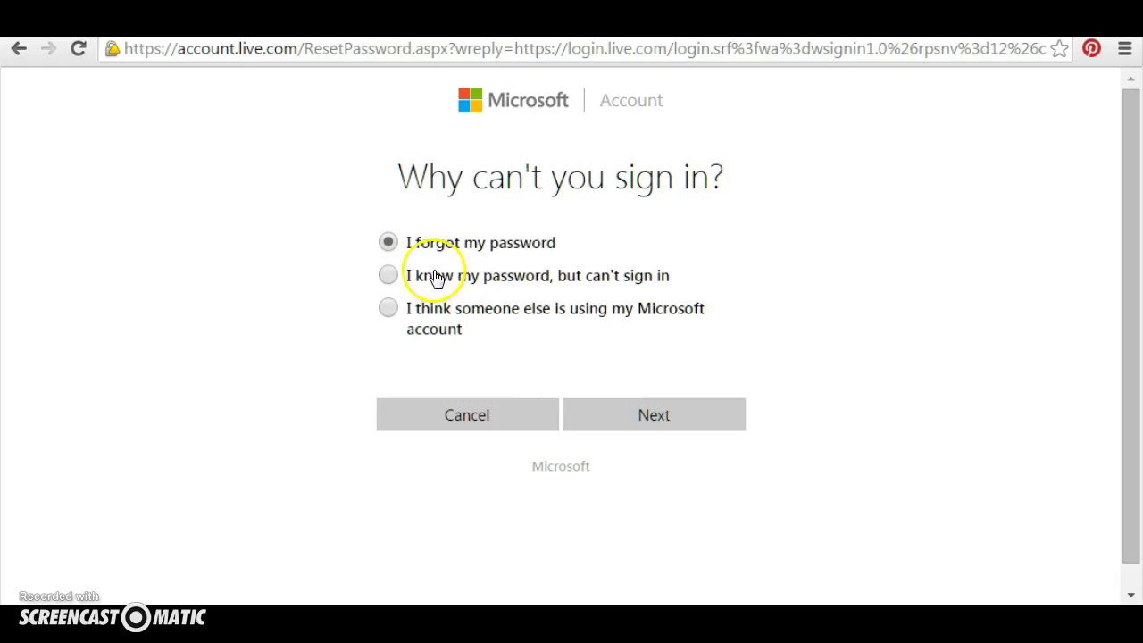
pyautogui.click(665, 422)
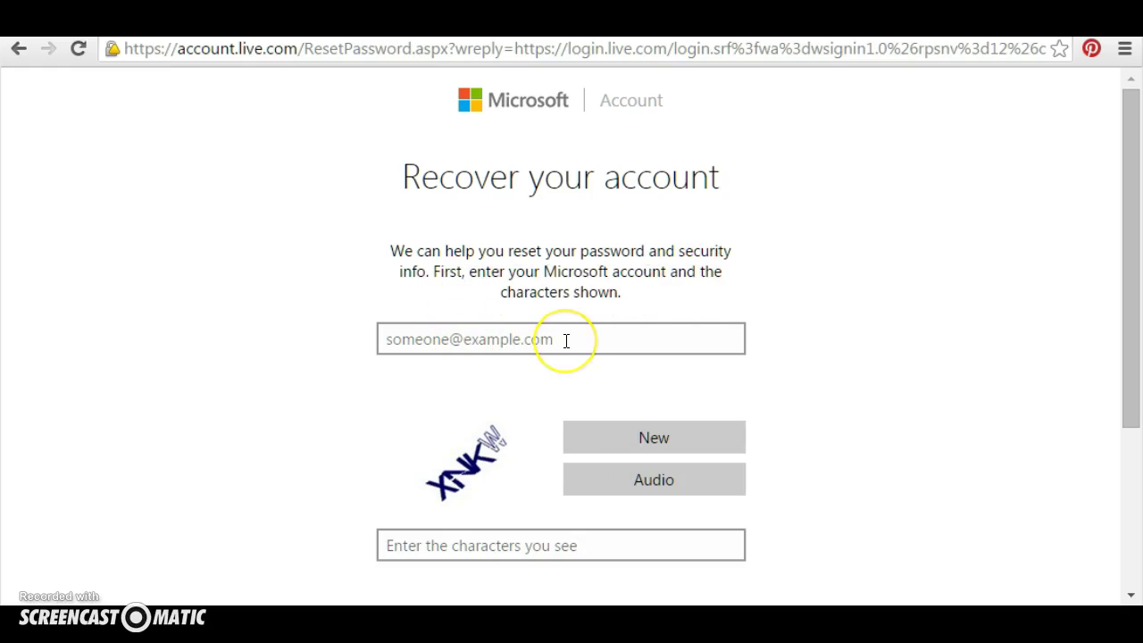
pyautogui.scroll(-1, 798, 327)
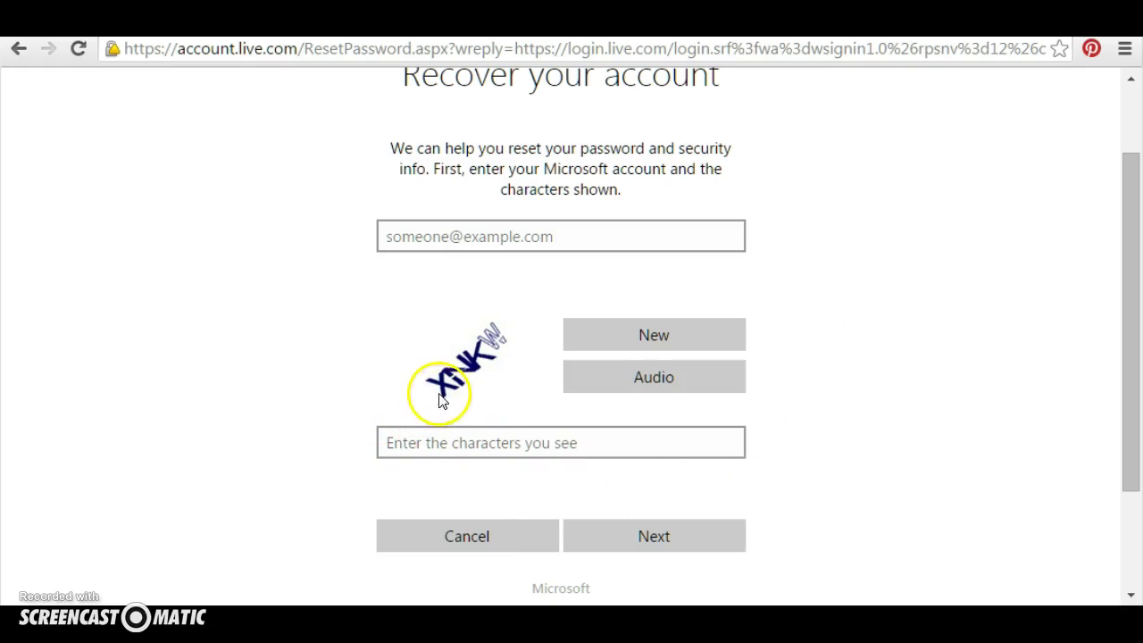
pyautogui.click(657, 537)
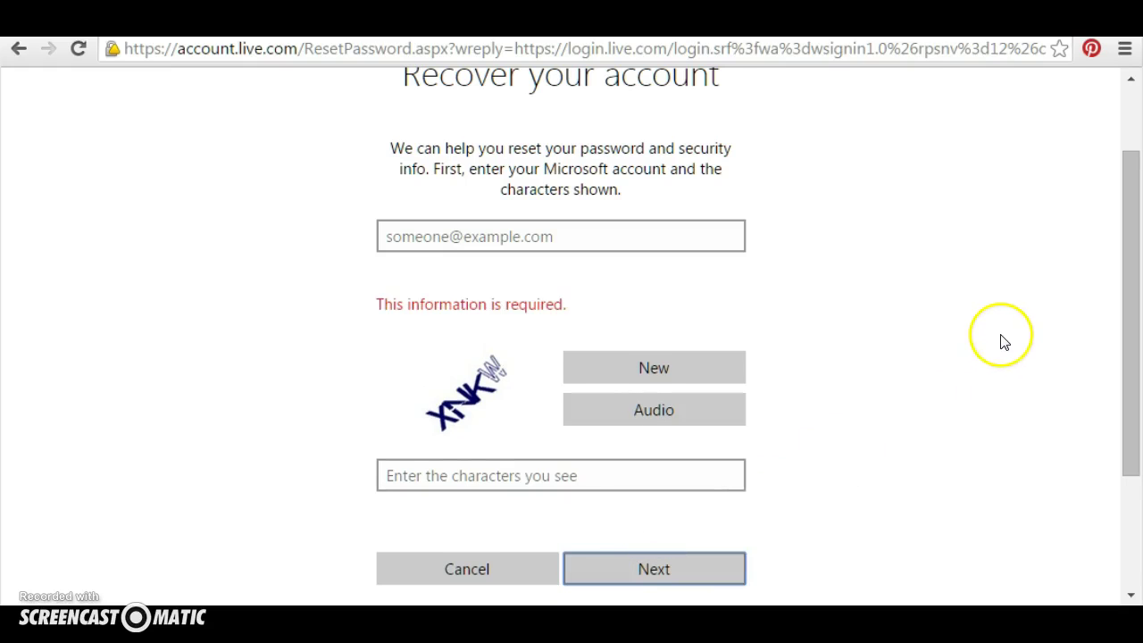
pyautogui.scroll(-3, 997, 350)
pyautogui.scroll(3, 997, 351)
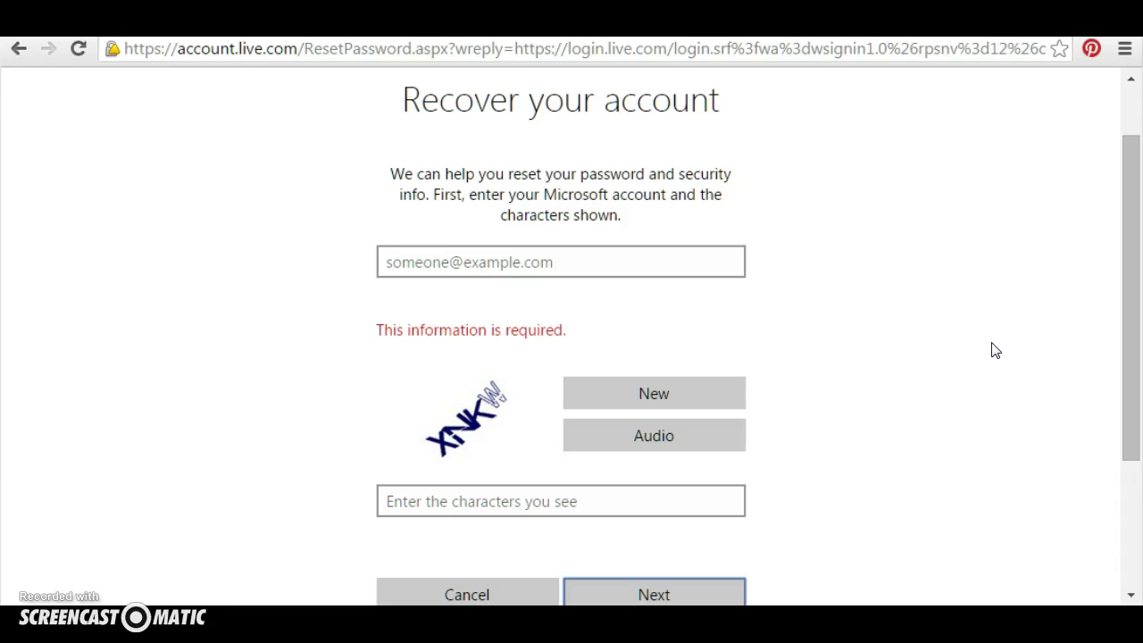
pyautogui.click(937, 318)
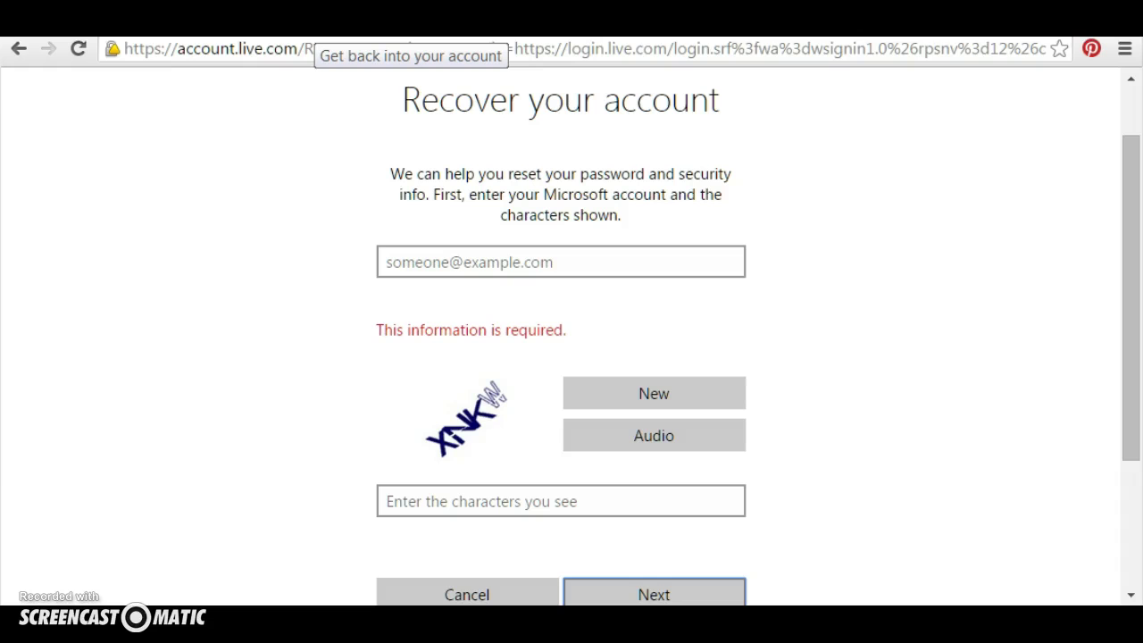
# Load the products.office.com homepage from the address bar
pyautogui.hotkey('ctrl', 'l')
pyautogui.write('products.office.com')
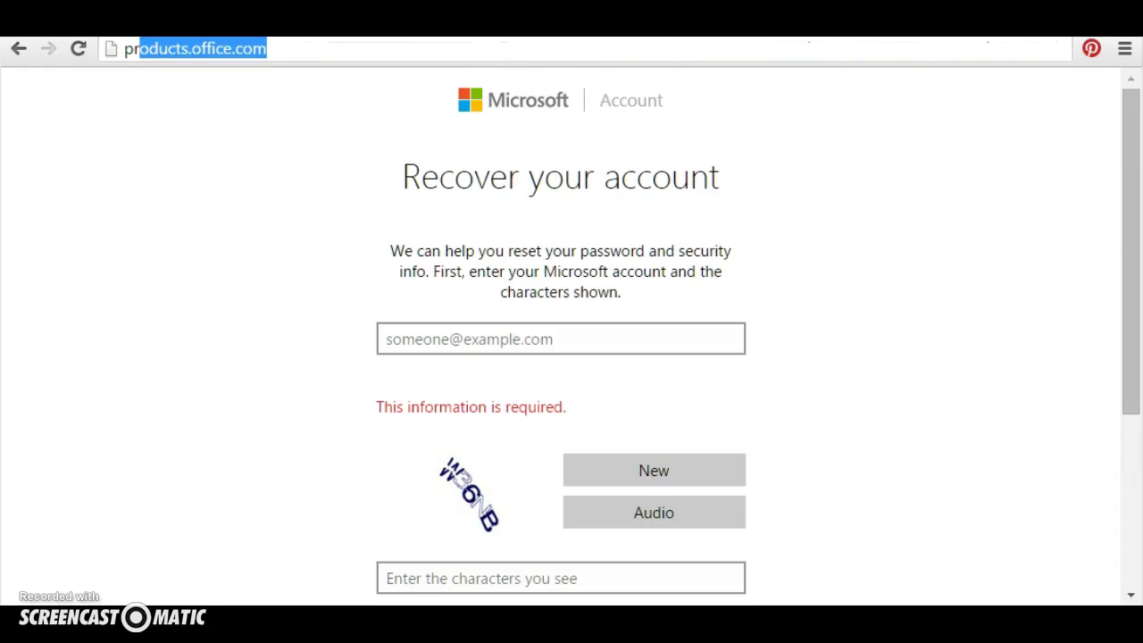
pyautogui.press('Return')
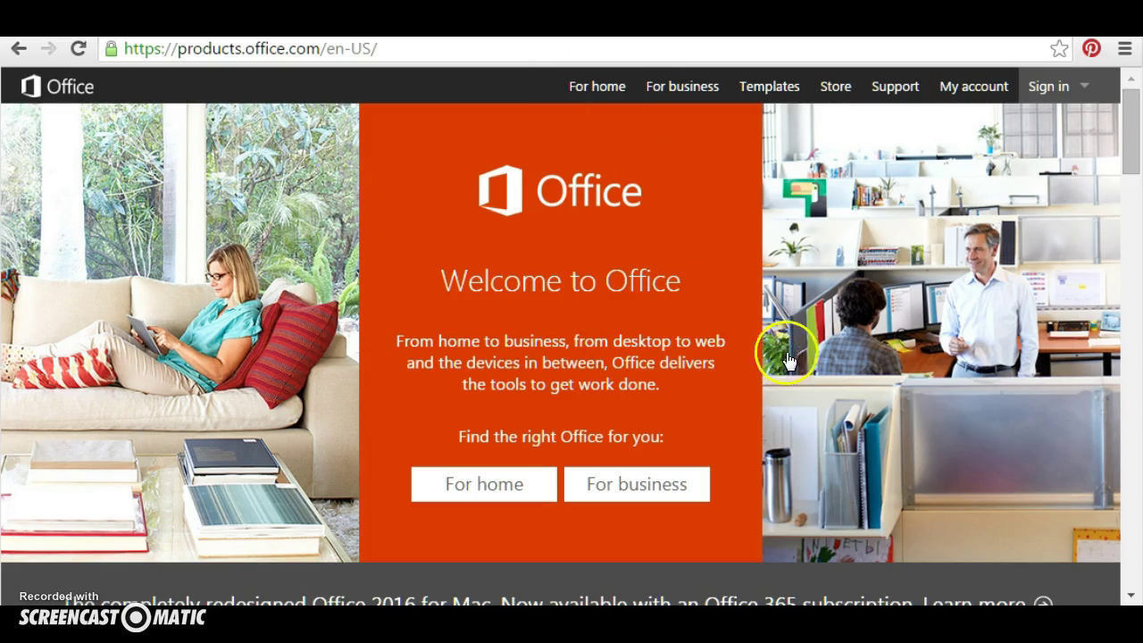
# Scroll to the homepage footer and open the Office for business links
pyautogui.scroll(-2, 833, 343)
pyautogui.scroll(-1, 836, 342)
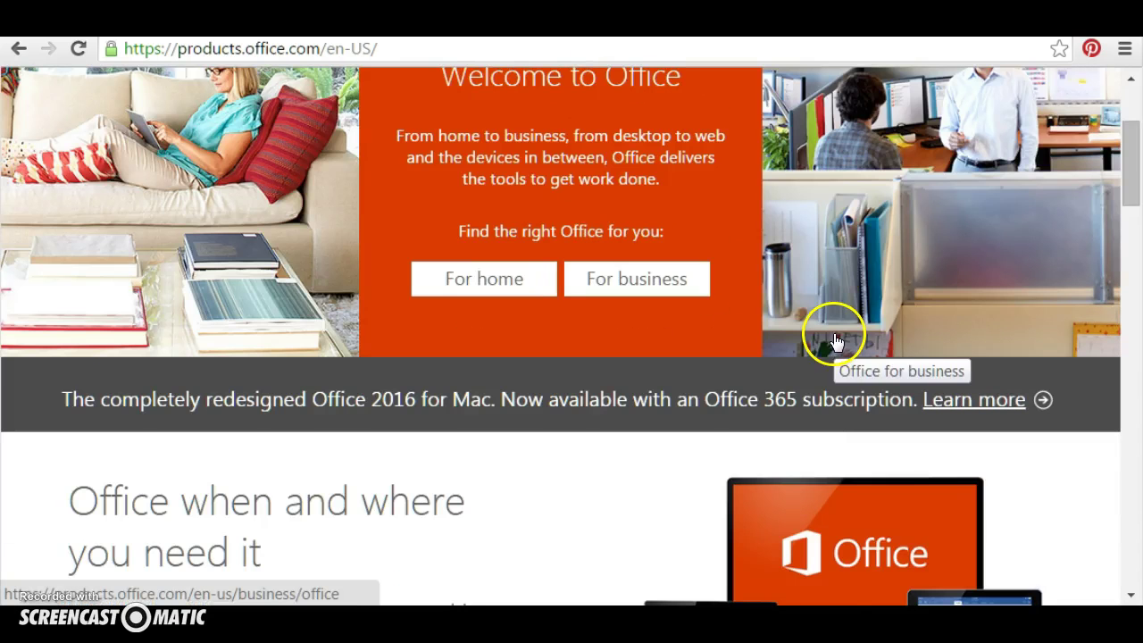
pyautogui.scroll(1, 835, 339)
pyautogui.scroll(1, 834, 339)
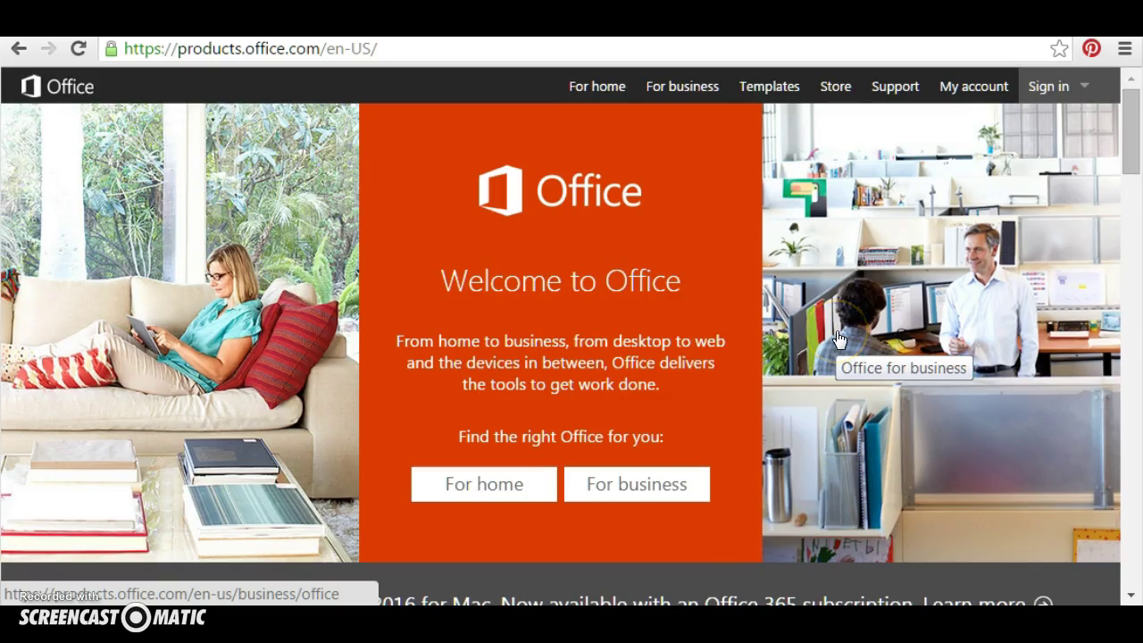
pyautogui.click(913, 302)
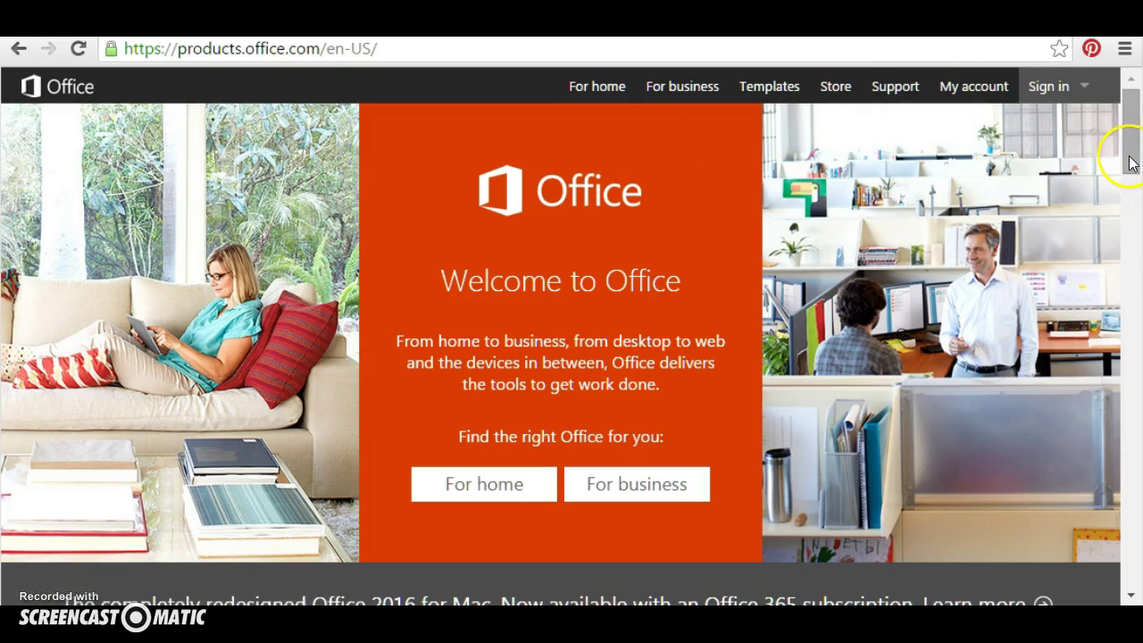
pyautogui.moveTo(1133, 154); pyautogui.dragTo(1127, 541)
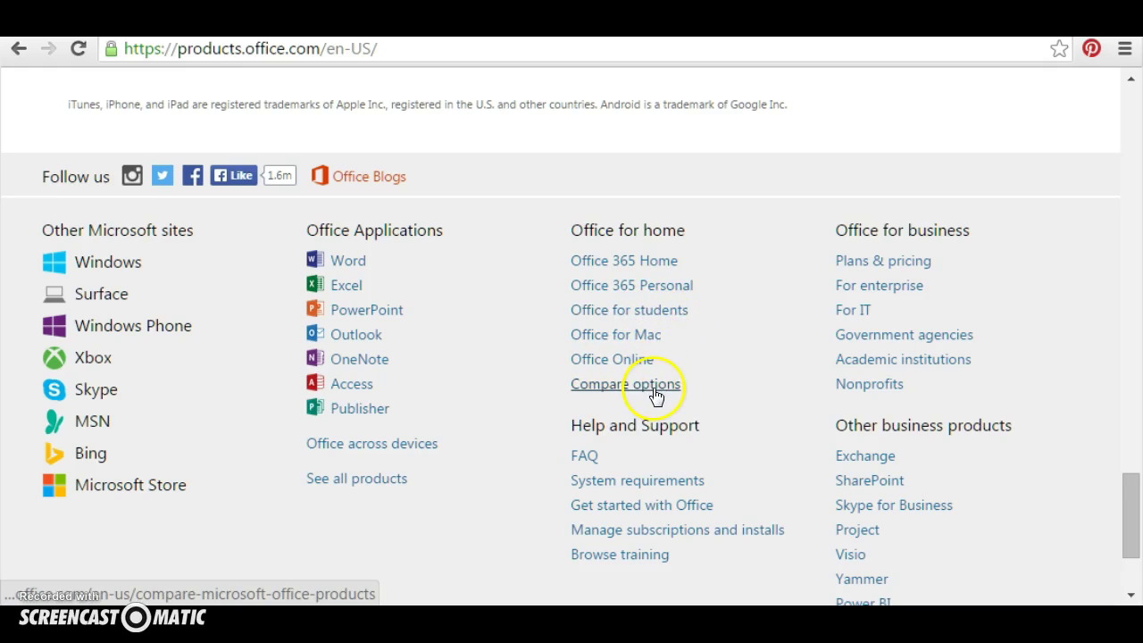
# Compare business plan prices ($5.00, $8.25, $12.50 per user/month) and choose Buy now for Business Essentials
pyautogui.click(907, 265)
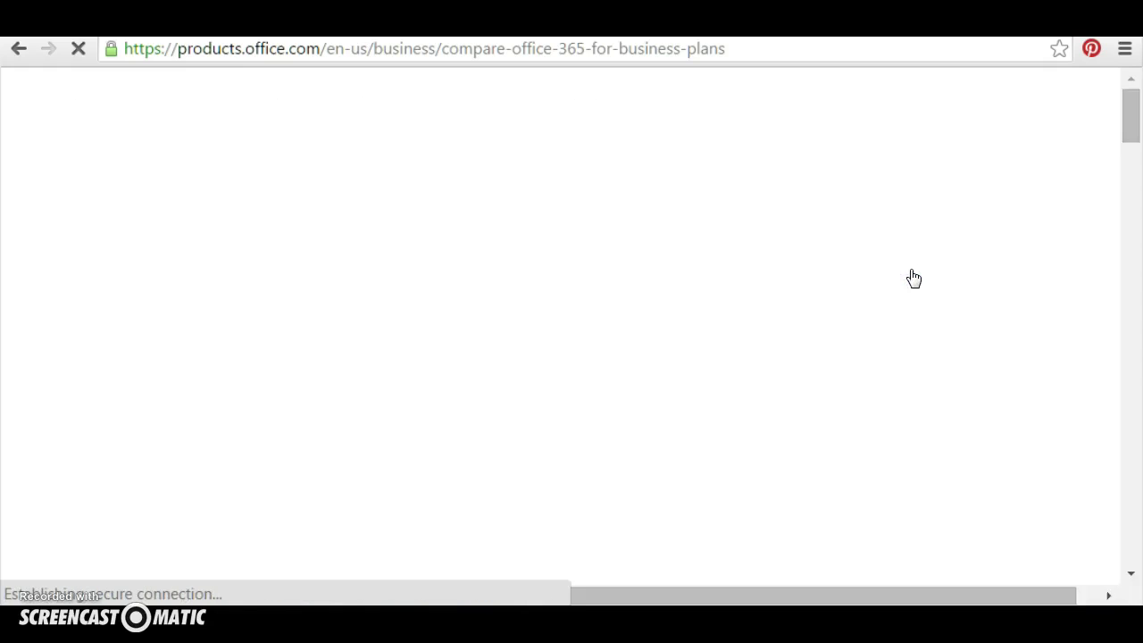
pyautogui.scroll(-1, 884, 261)
pyautogui.scroll(-1, 898, 258)
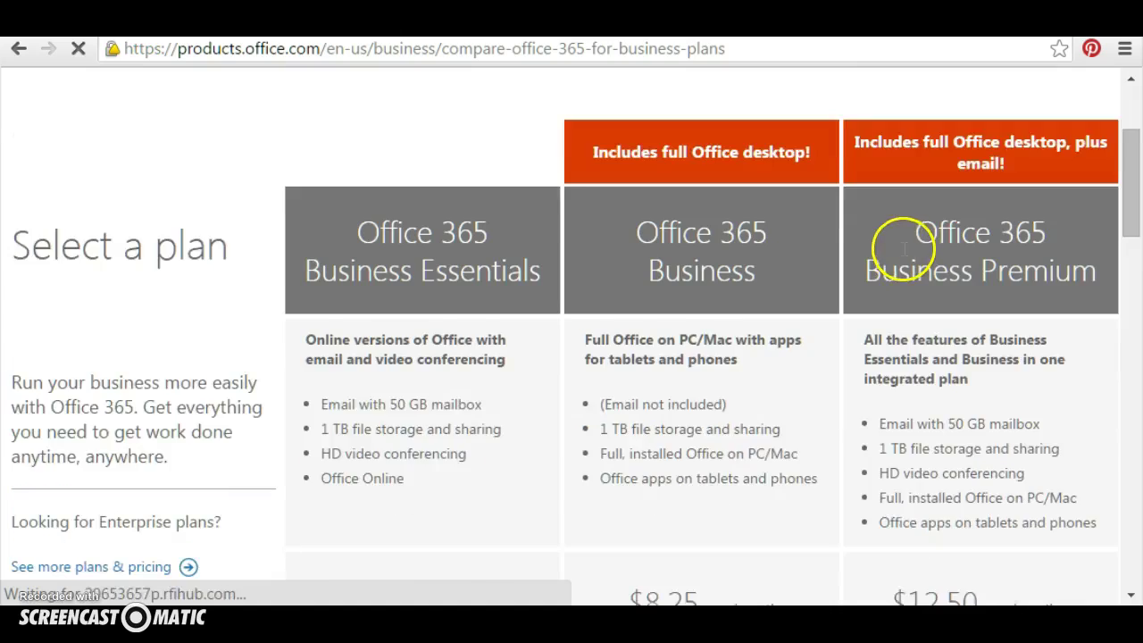
pyautogui.scroll(-1, 907, 254)
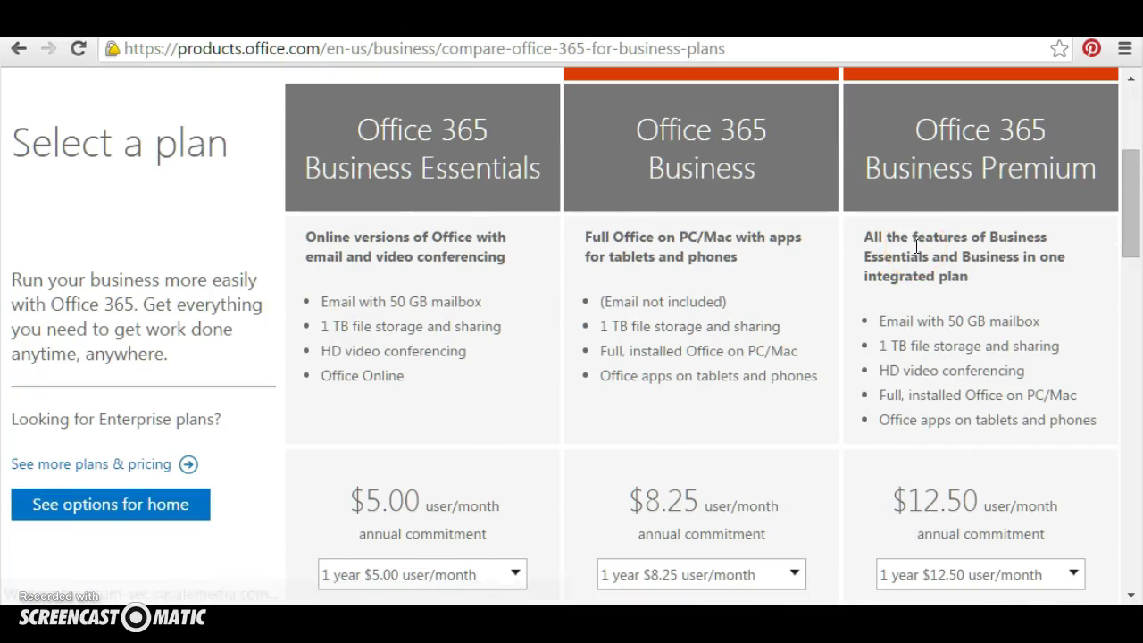
pyautogui.scroll(-1, 909, 240)
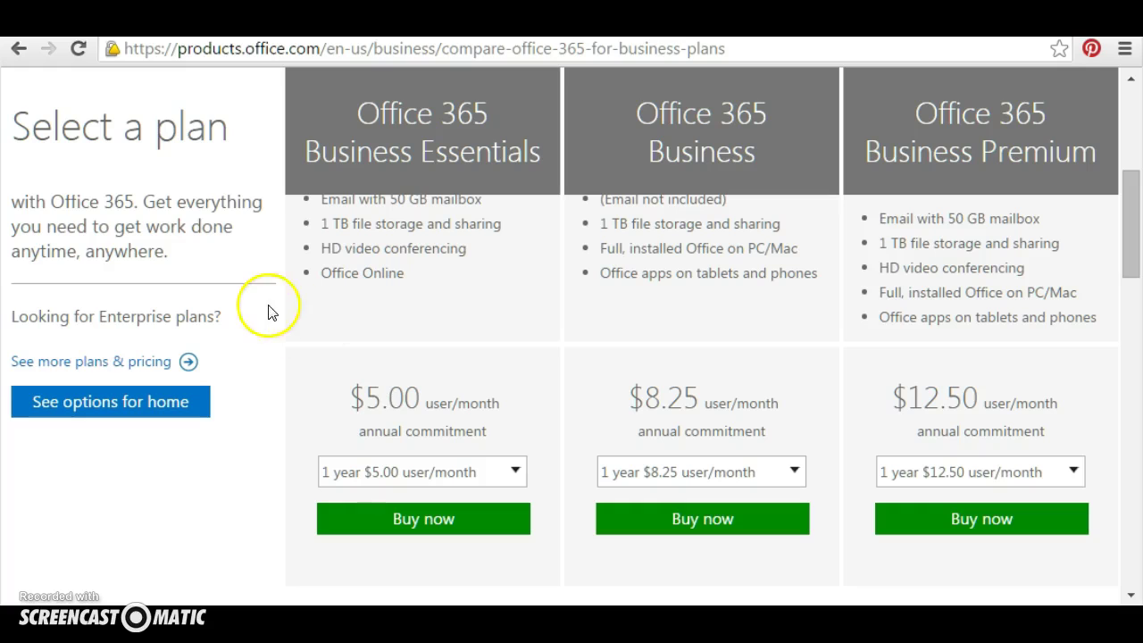
pyautogui.click(452, 520)
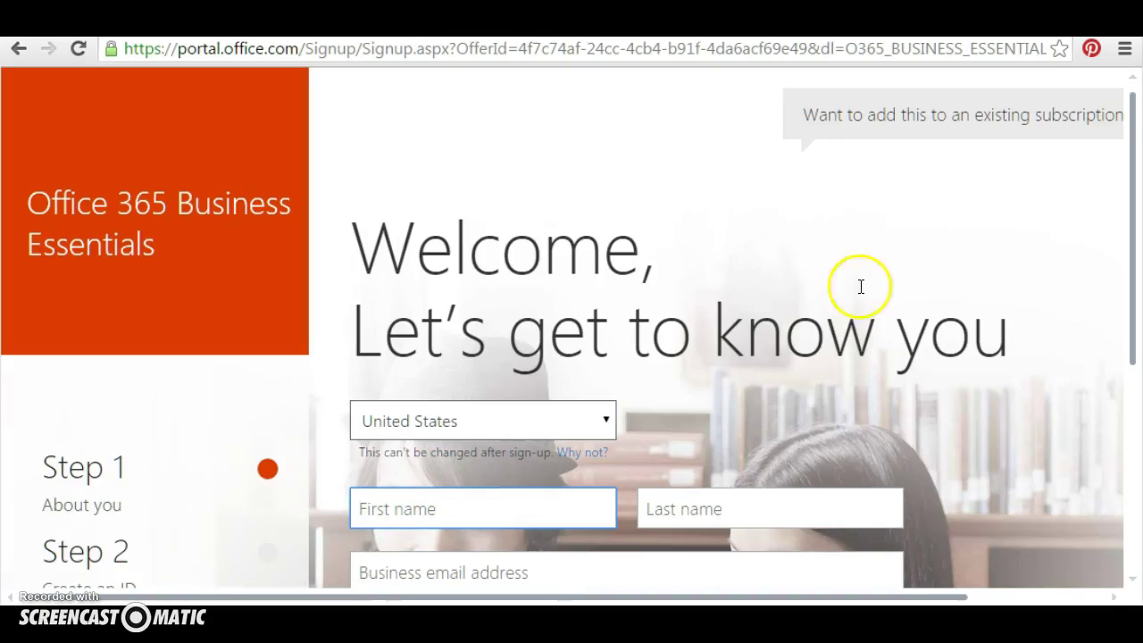
# Submit the blank Business Essentials signup form to get required-field errors, then return to Office home
pyautogui.scroll(-3, 1047, 247)
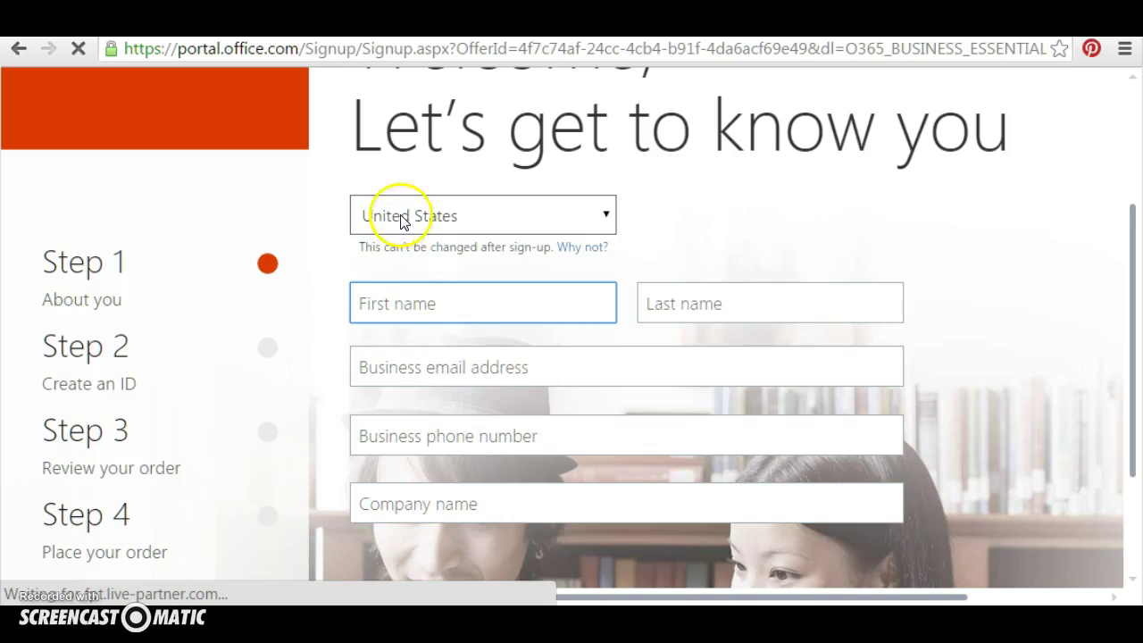
pyautogui.scroll(-2, 1015, 386)
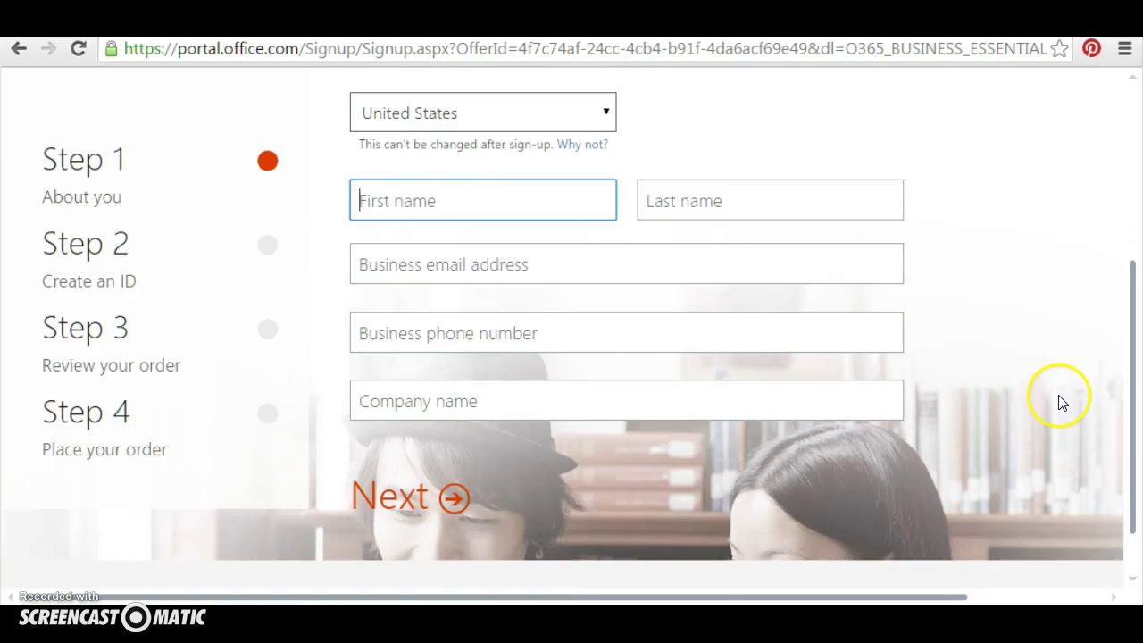
pyautogui.scroll(2, 1059, 403)
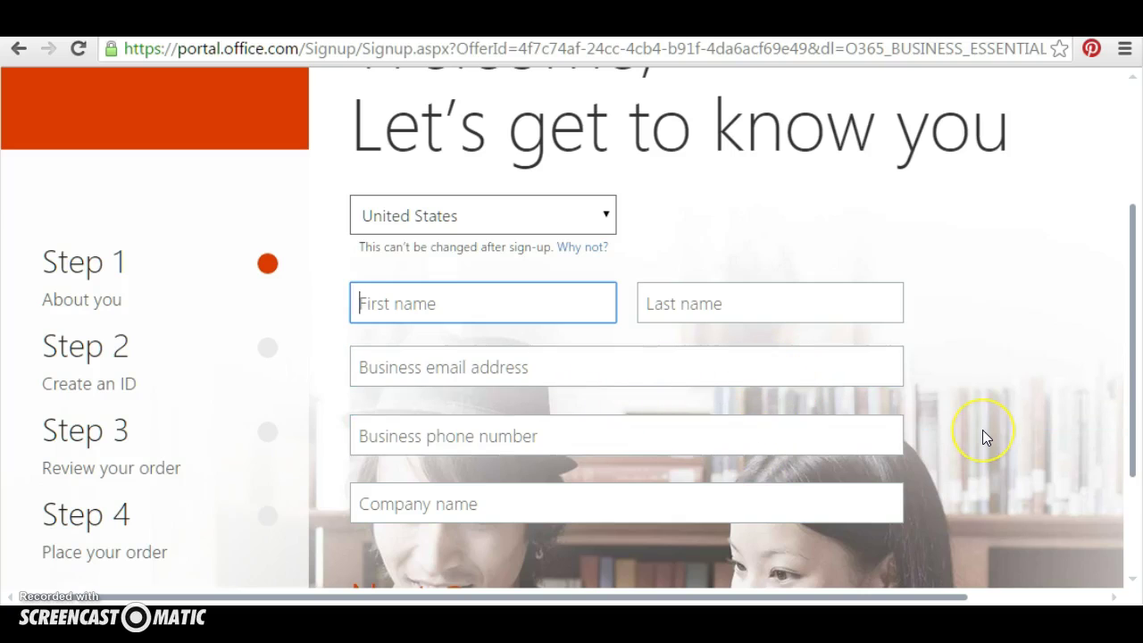
pyautogui.scroll(-1, 983, 433)
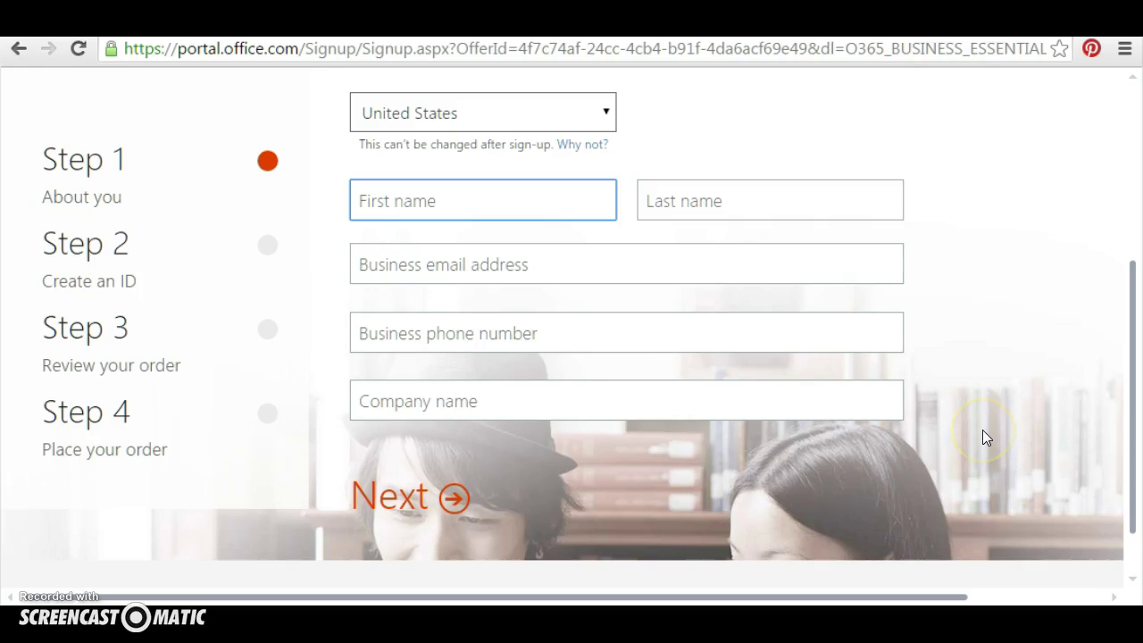
pyautogui.click(392, 505)
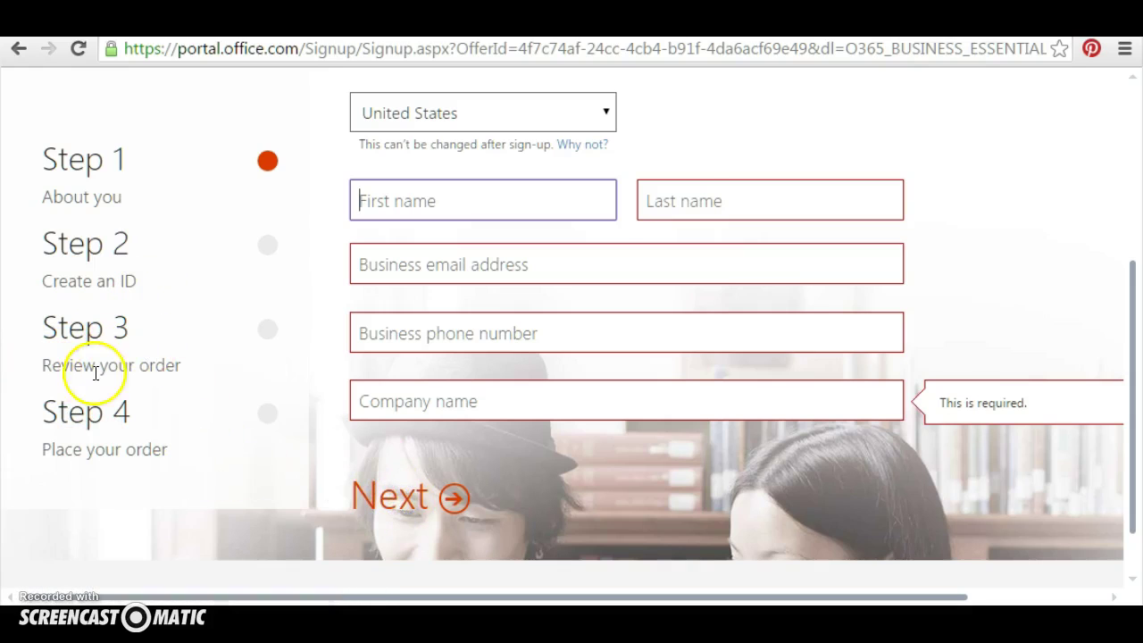
pyautogui.click(382, 499)
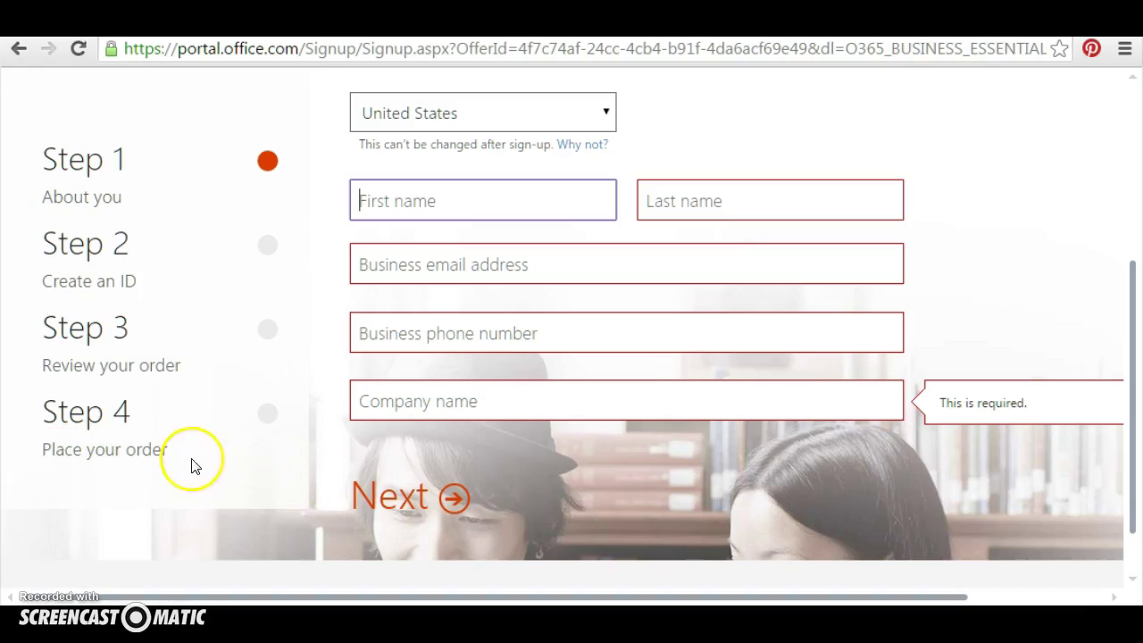
pyautogui.click(394, 506)
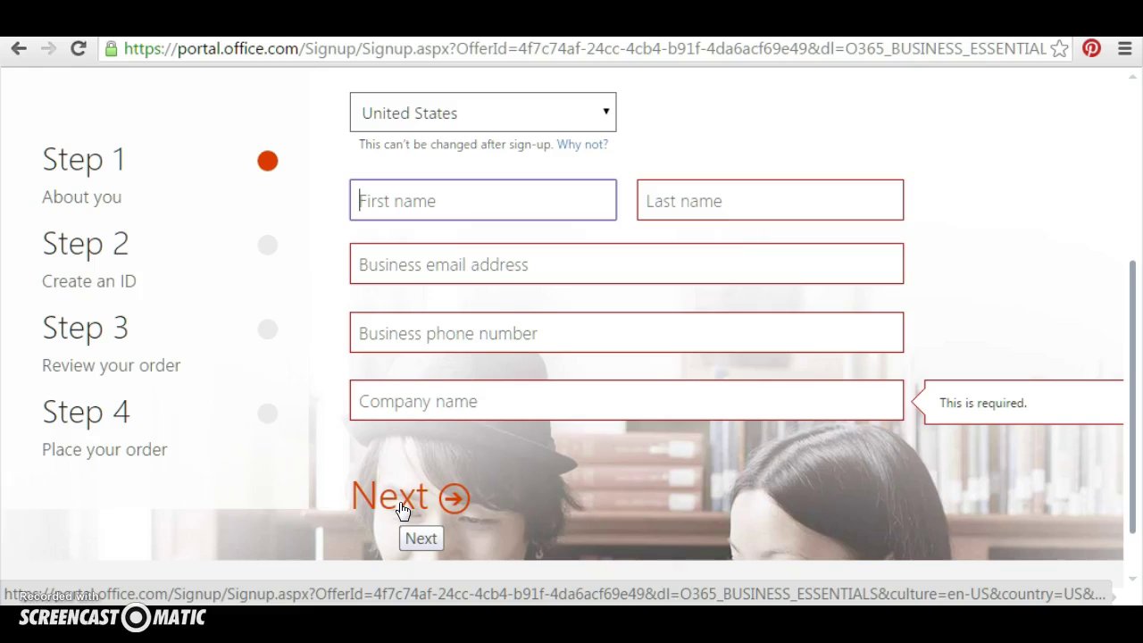
pyautogui.click(434, 486)
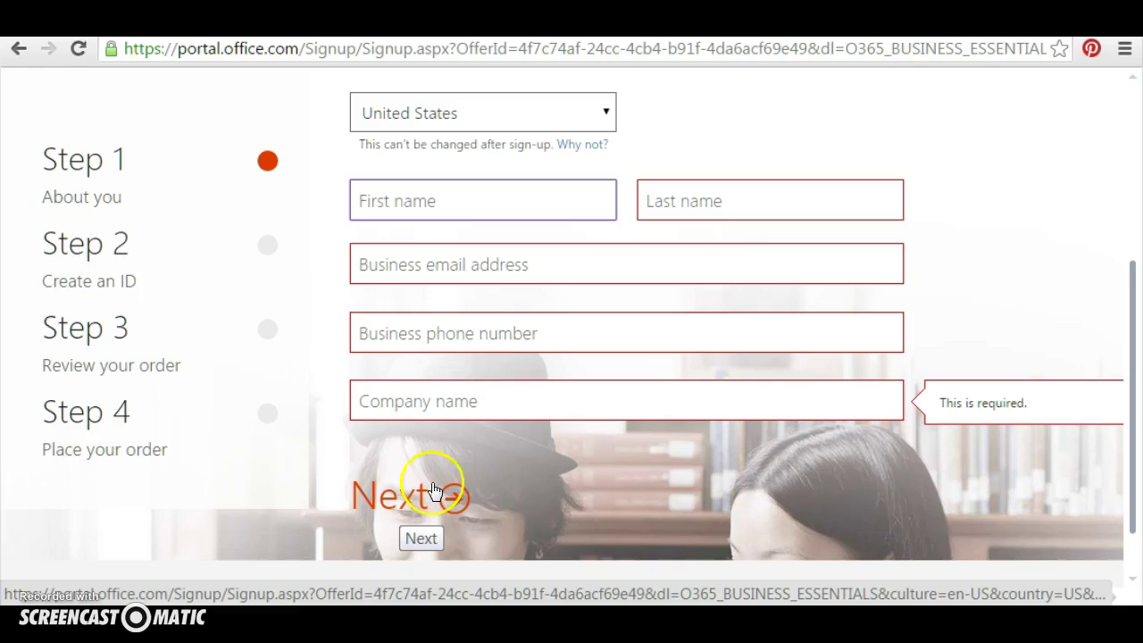
pyautogui.click(755, 461)
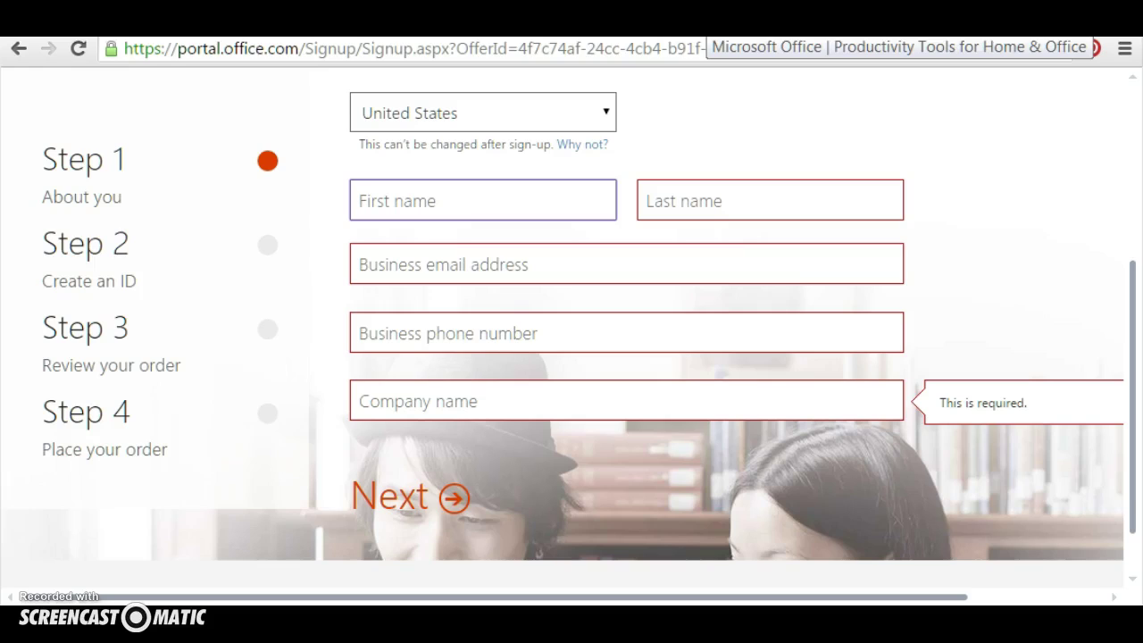
pyautogui.hotkey('ctrl', 'Tab')
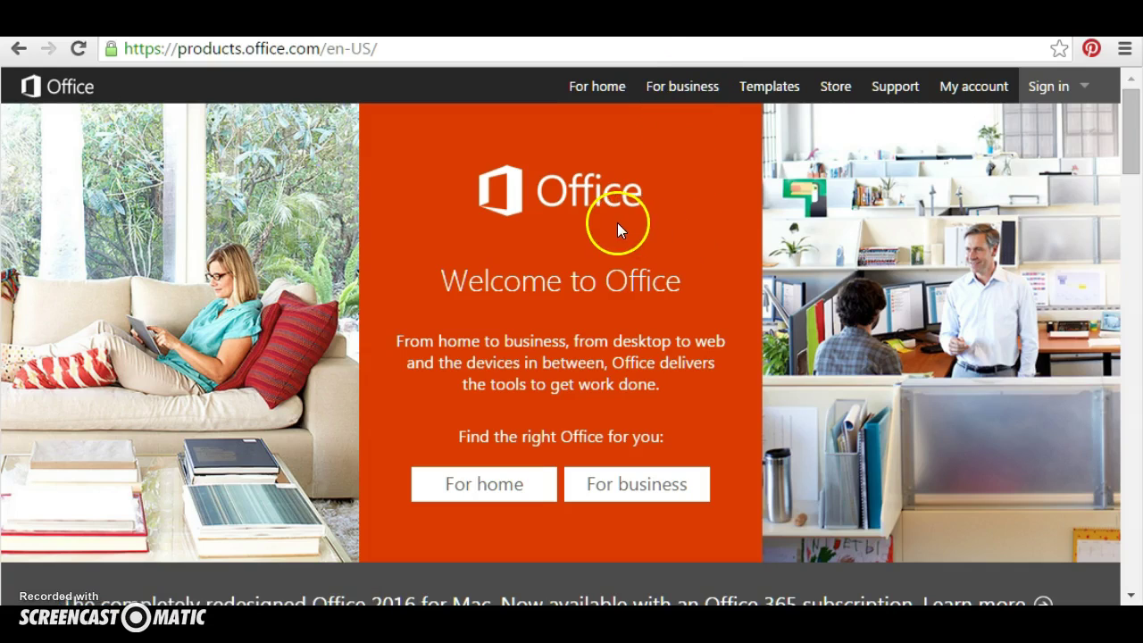
# Reopen My account, toggle Keep me signed in, trigger email and password errors, then go back
pyautogui.click(976, 98)
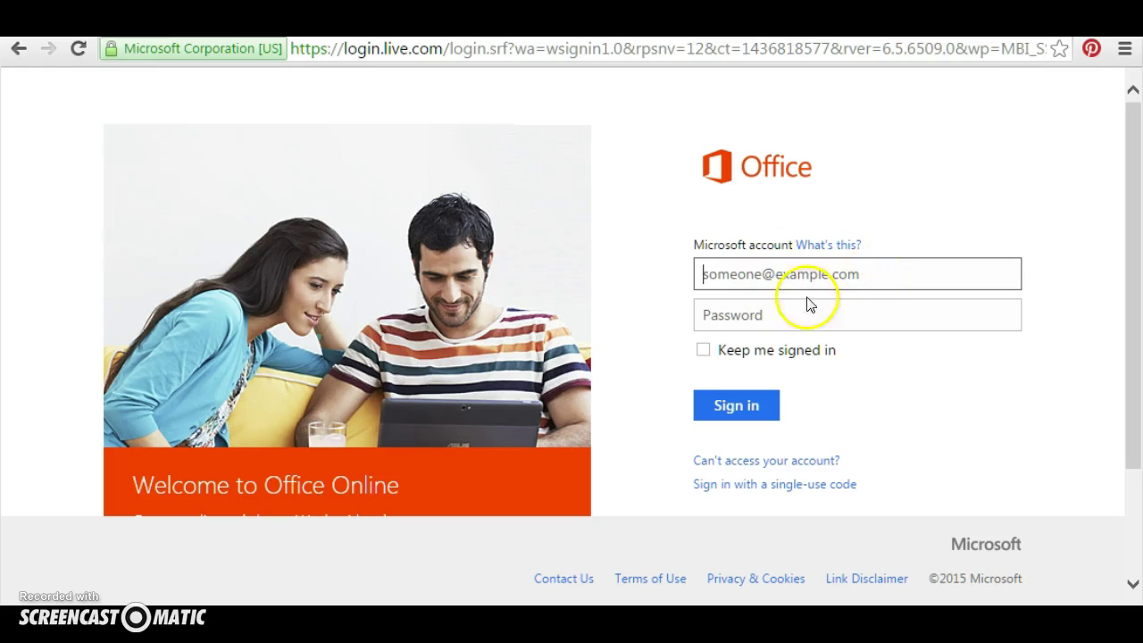
pyautogui.click(704, 350)
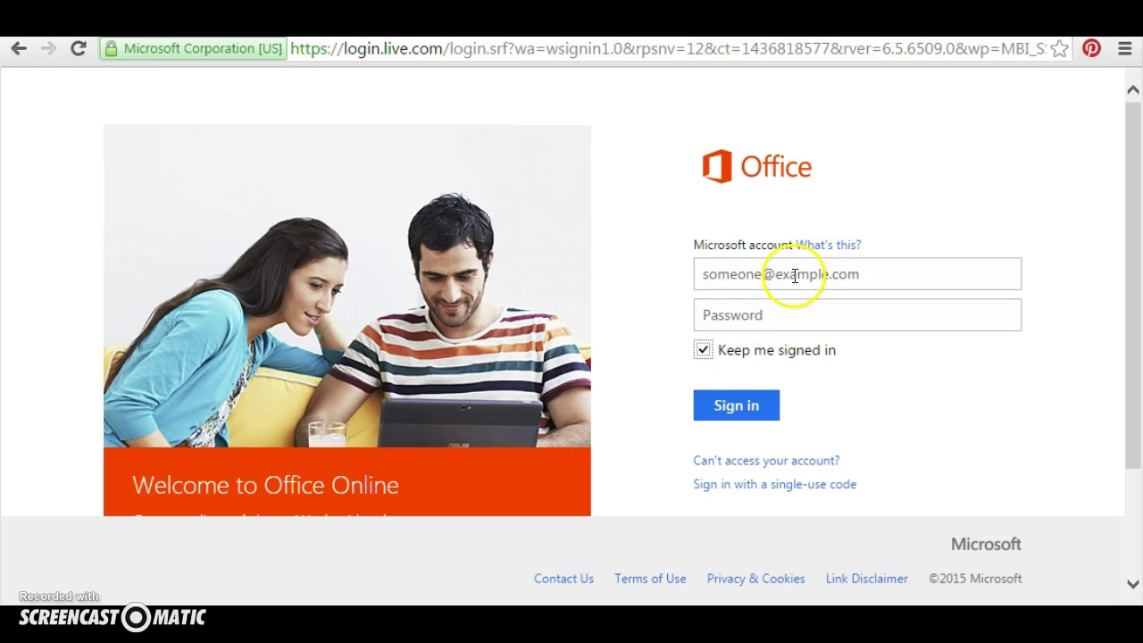
pyautogui.click(704, 350)
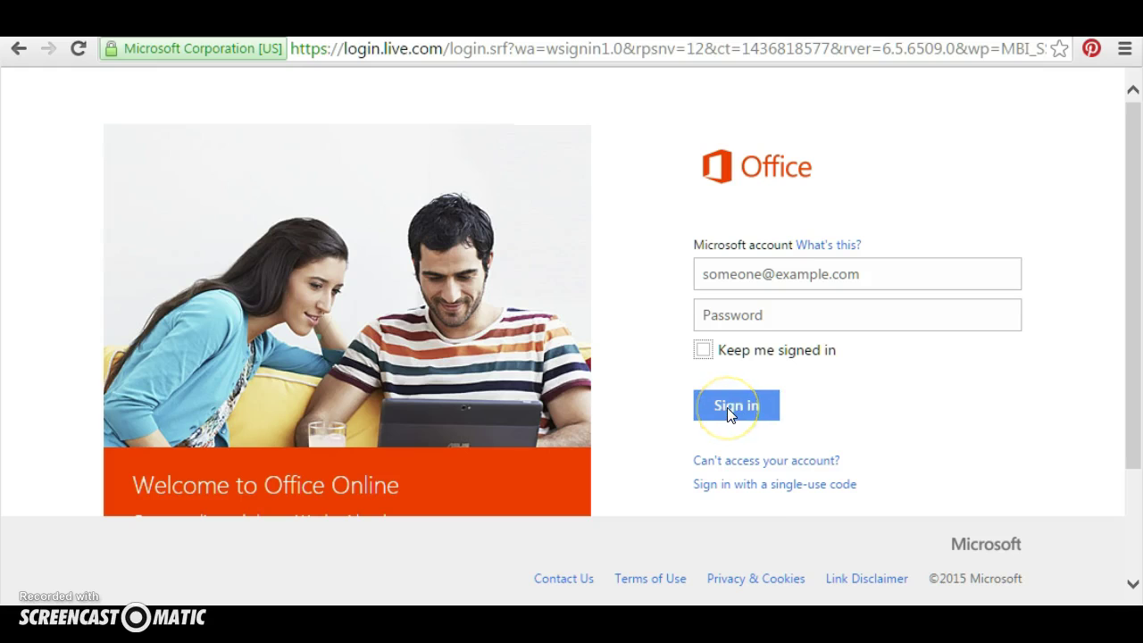
pyautogui.click(728, 407)
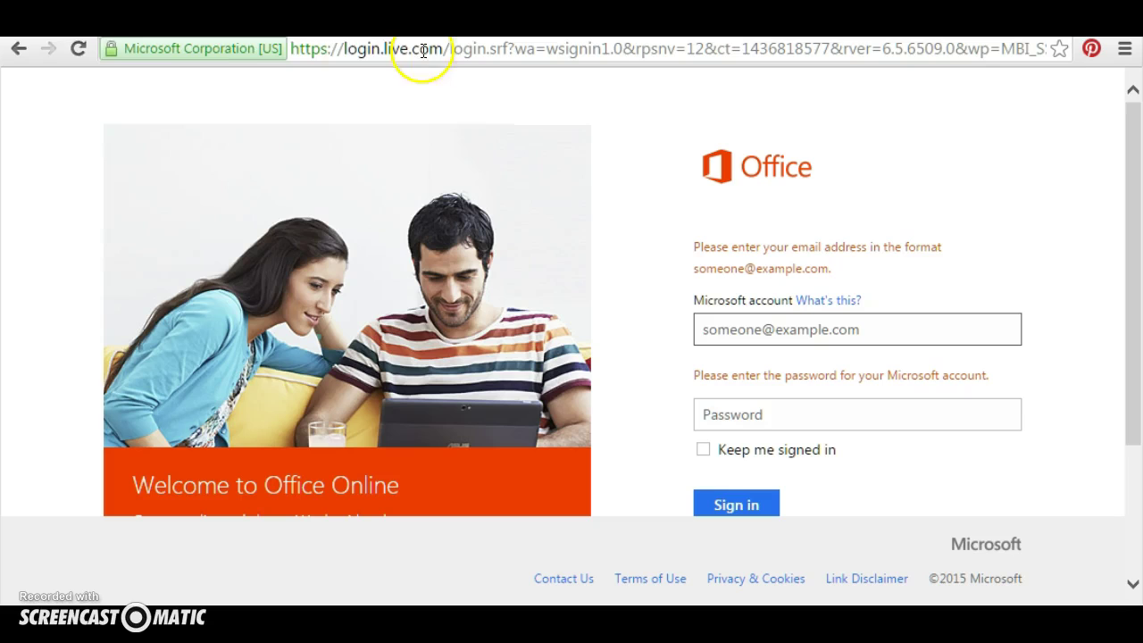
pyautogui.click(20, 50)
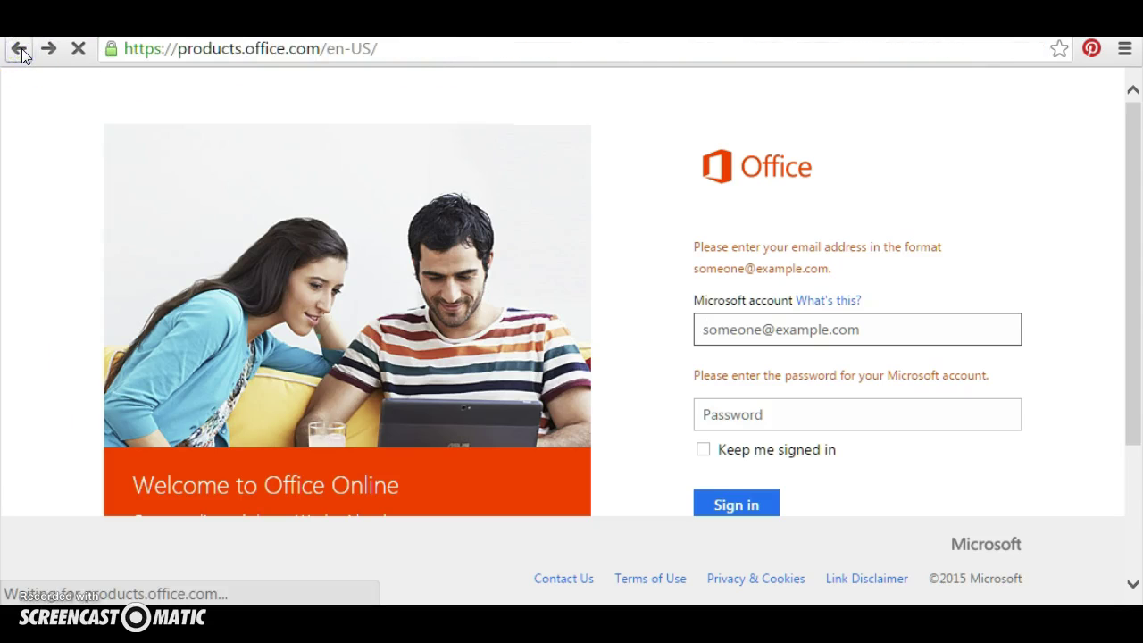